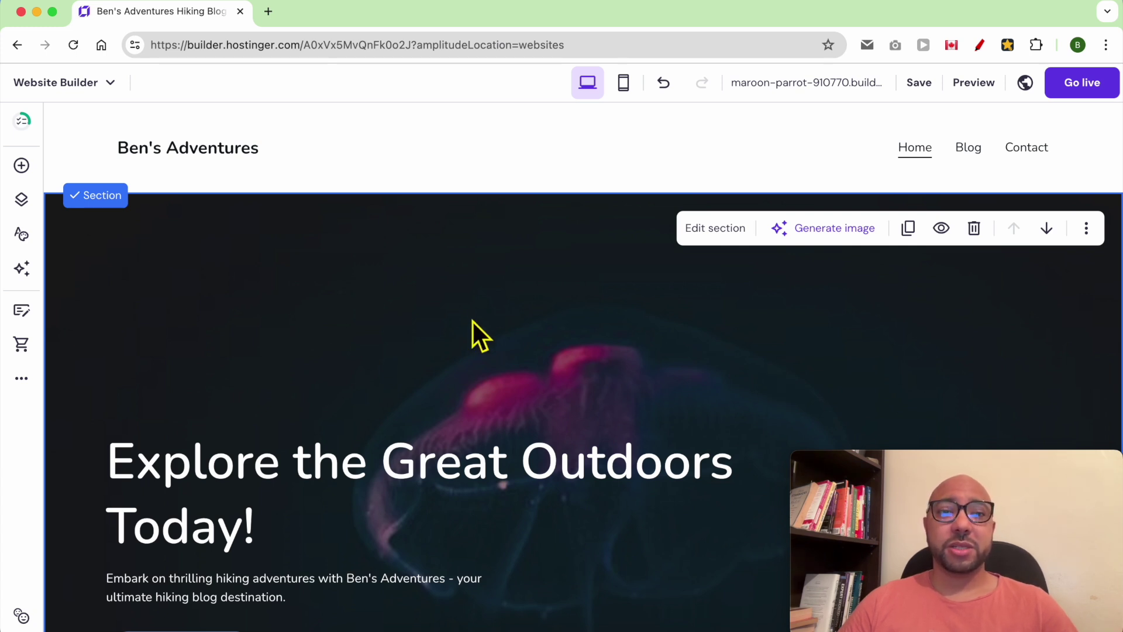
# - Select the header above the Ben's Adventures hero section to bring up its edit toolbar
pyautogui.click(680, 147)
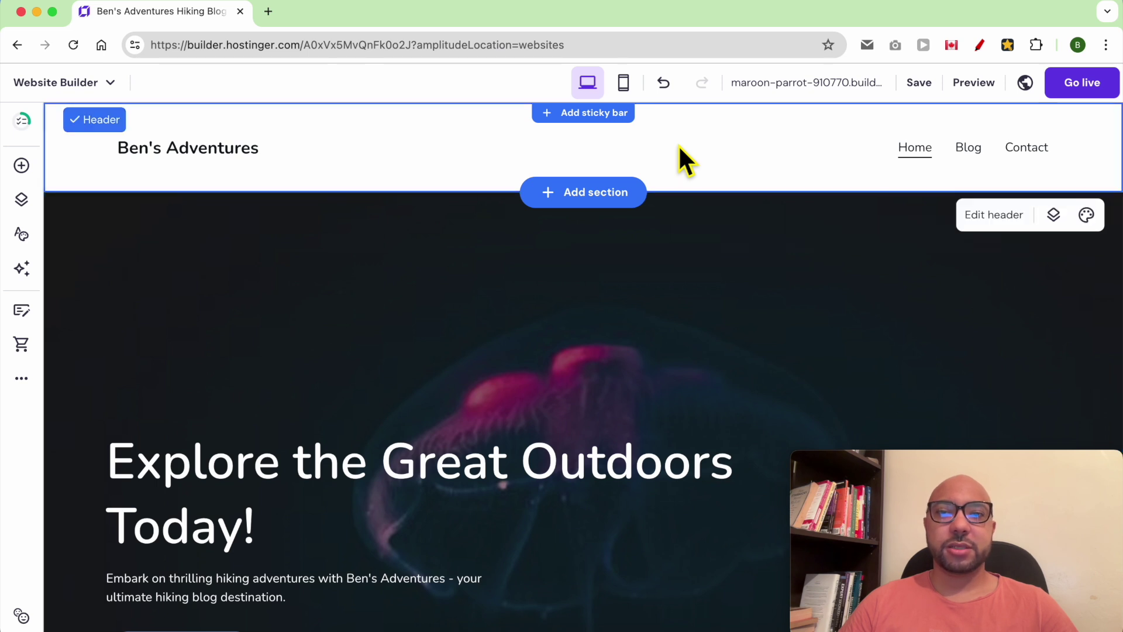
# - Set header link spacing to 27 px and top/bottom spacing to 13 px
pyautogui.click(994, 216)
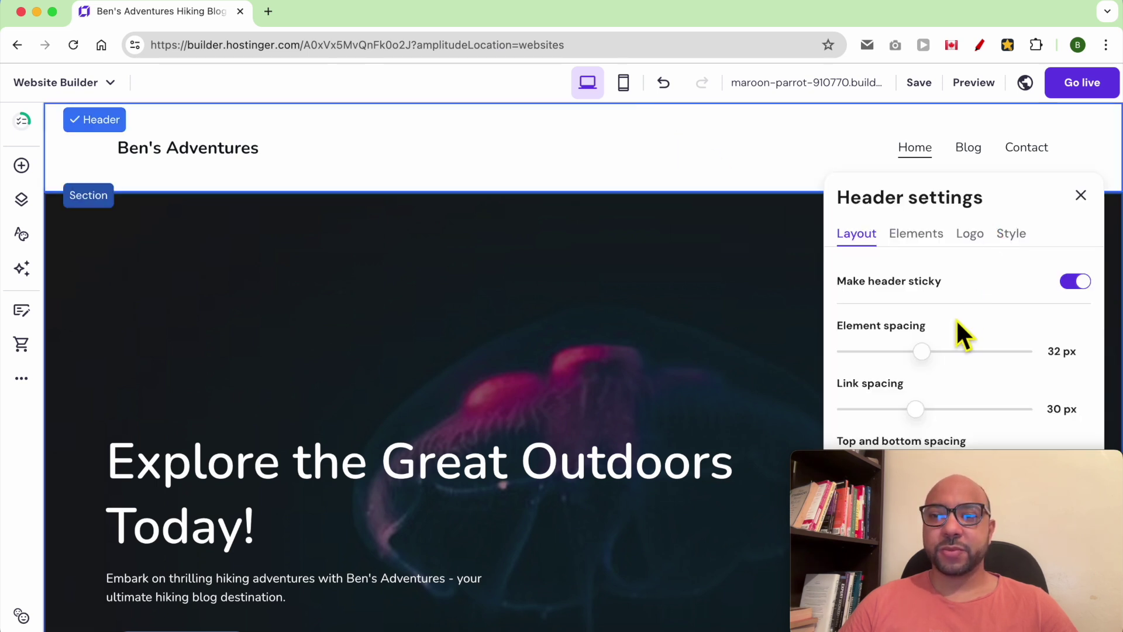
pyautogui.moveTo(940, 463); pyautogui.dragTo(152, 465)
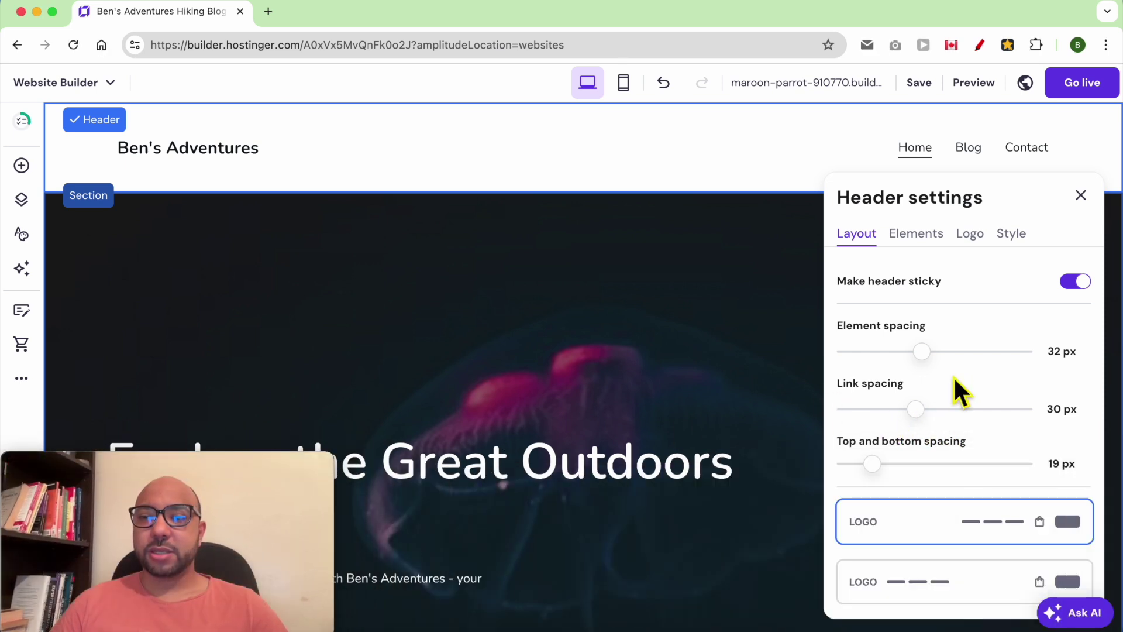
pyautogui.moveTo(932, 419)
pyautogui.mouseDown()
pyautogui.moveTo(917, 421)
pyautogui.moveTo(962, 421)
pyautogui.moveTo(919, 430)
pyautogui.mouseUp()
pyautogui.moveTo(880, 475)
pyautogui.mouseDown()
pyautogui.moveTo(905, 476)
pyautogui.moveTo(854, 474)
pyautogui.moveTo(897, 476)
pyautogui.moveTo(875, 476)
pyautogui.mouseUp()
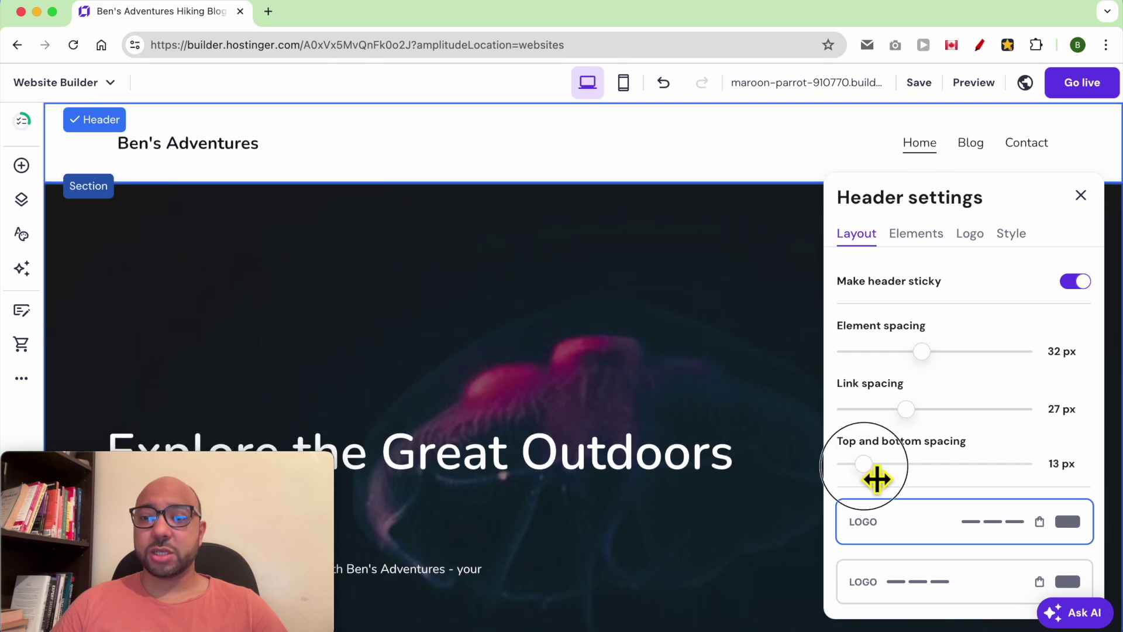
# - Choose the header layout with menu links on the left and logo centred
pyautogui.scroll(-3, 980, 481)
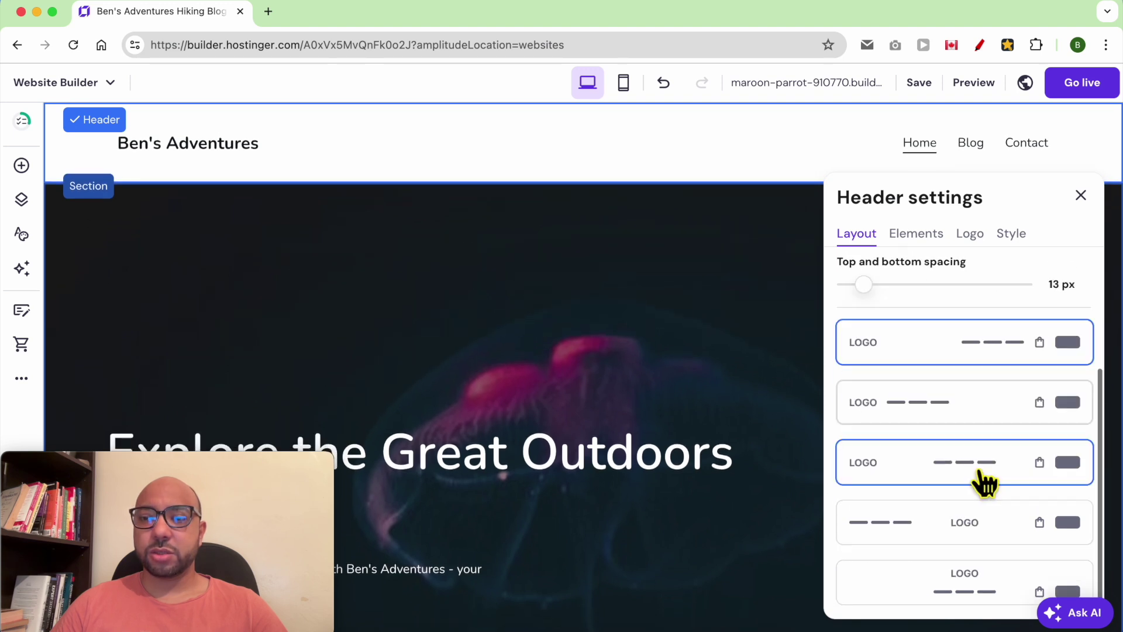
pyautogui.click(968, 416)
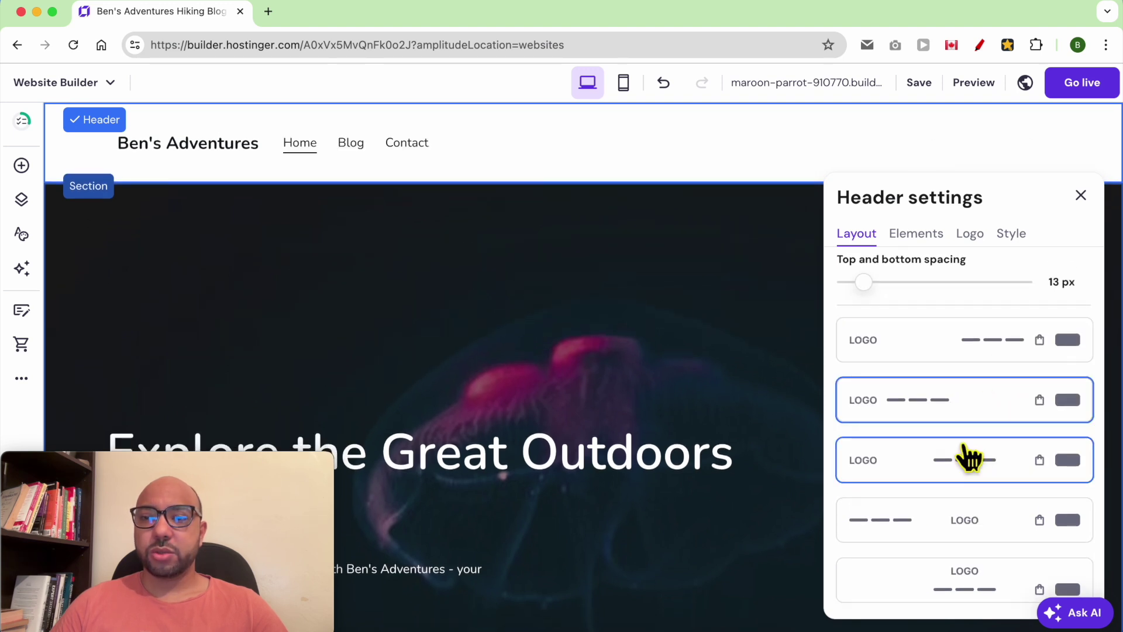
pyautogui.click(979, 534)
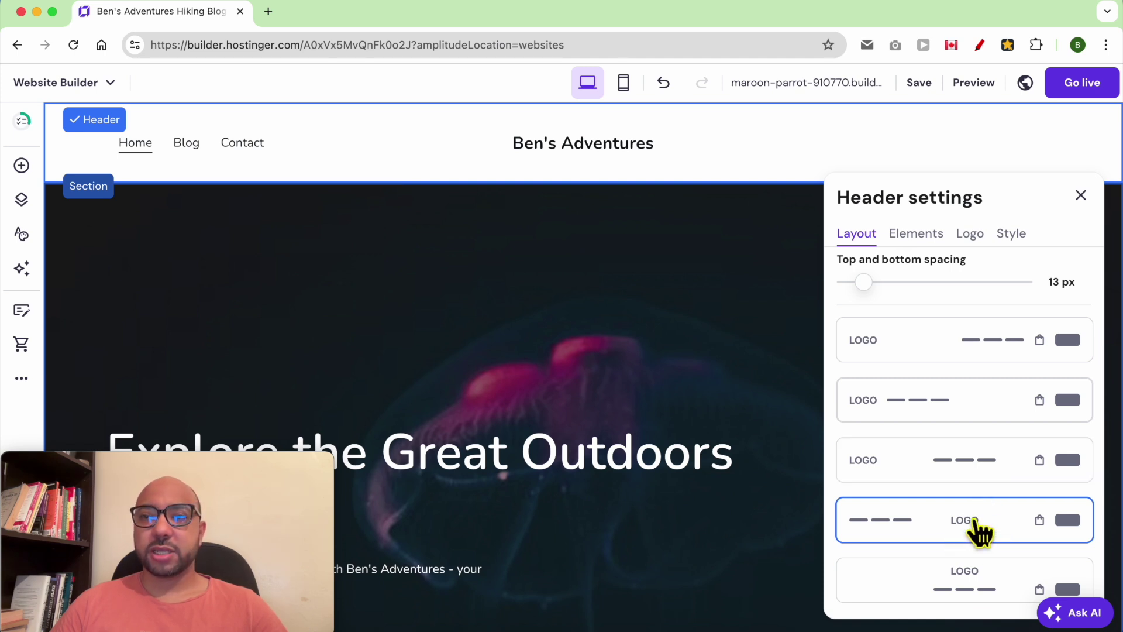
pyautogui.click(914, 237)
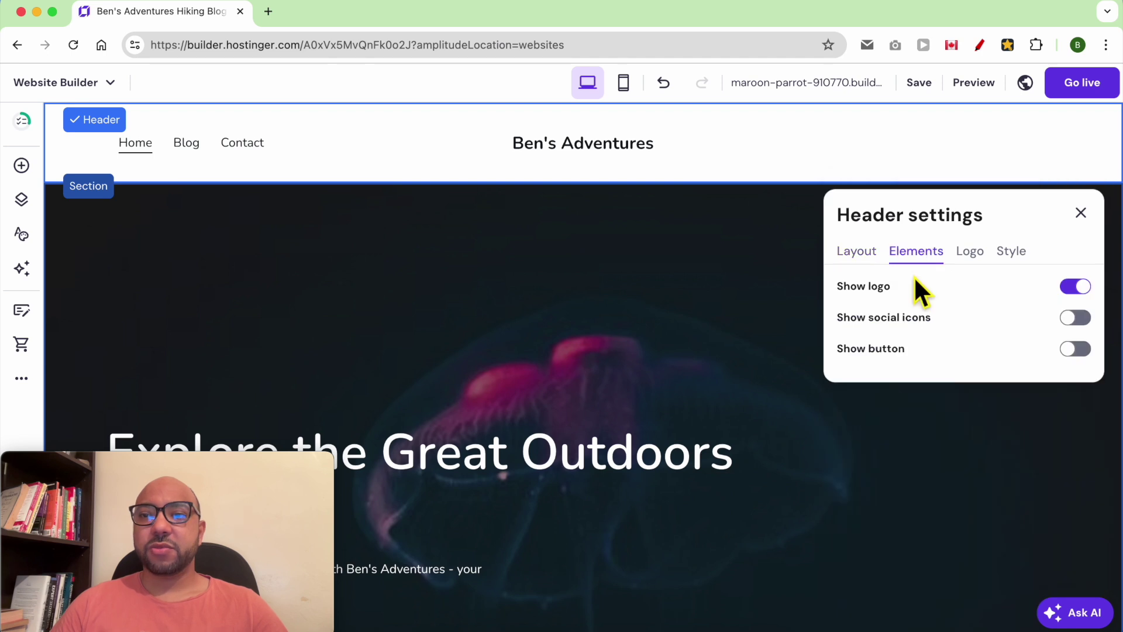
# - Add a Button to the header while keeping the logo shown
pyautogui.click(1082, 288)
pyautogui.click(1078, 249)
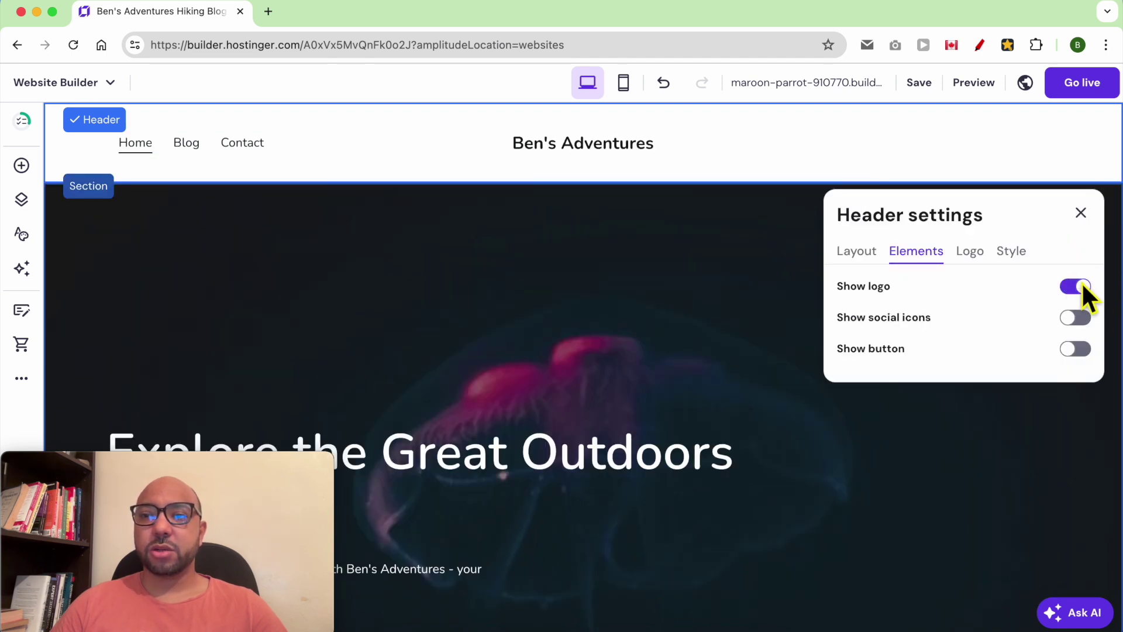
pyautogui.click(1074, 319)
pyautogui.click(1074, 319)
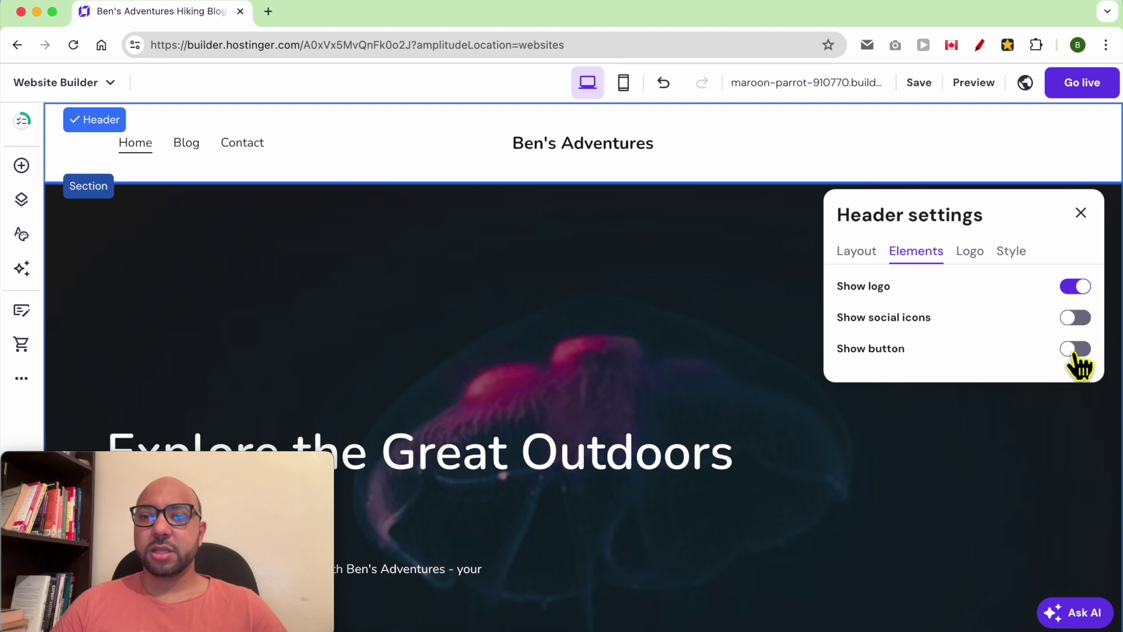
pyautogui.click(1075, 350)
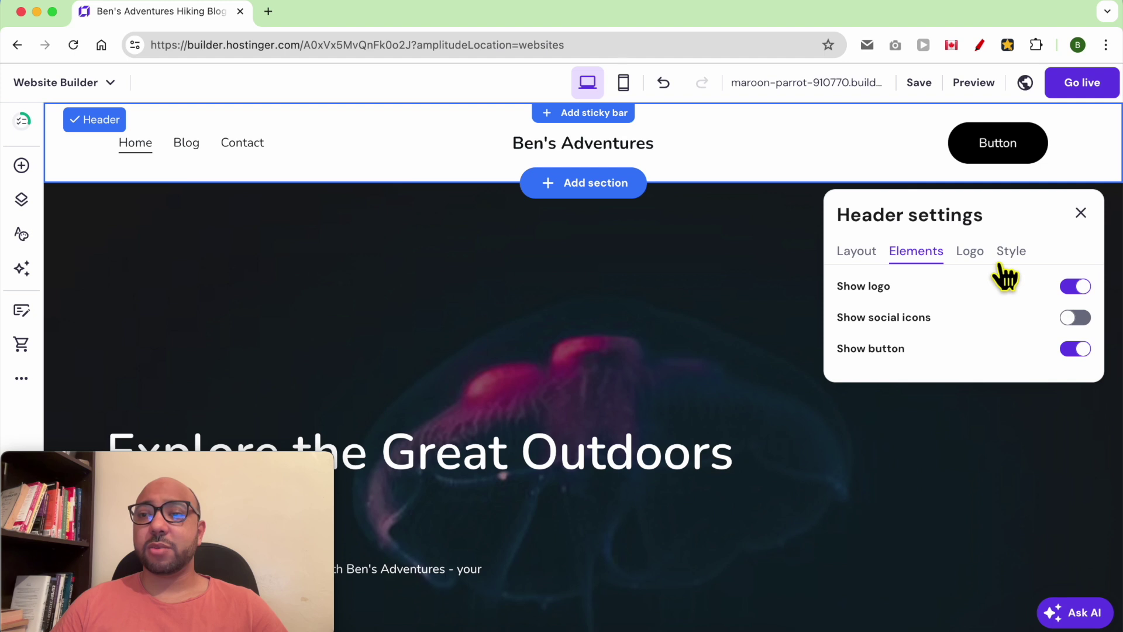
# - Show the Facebook, Instagram, LinkedIn and X social icons in the header
pyautogui.click(971, 253)
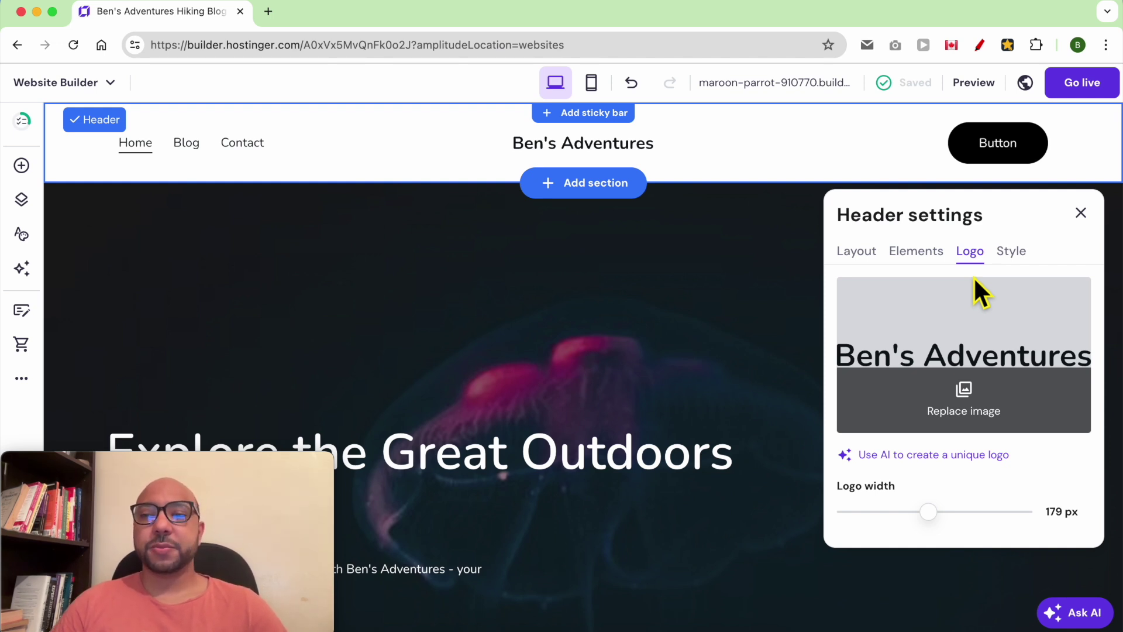
pyautogui.click(931, 252)
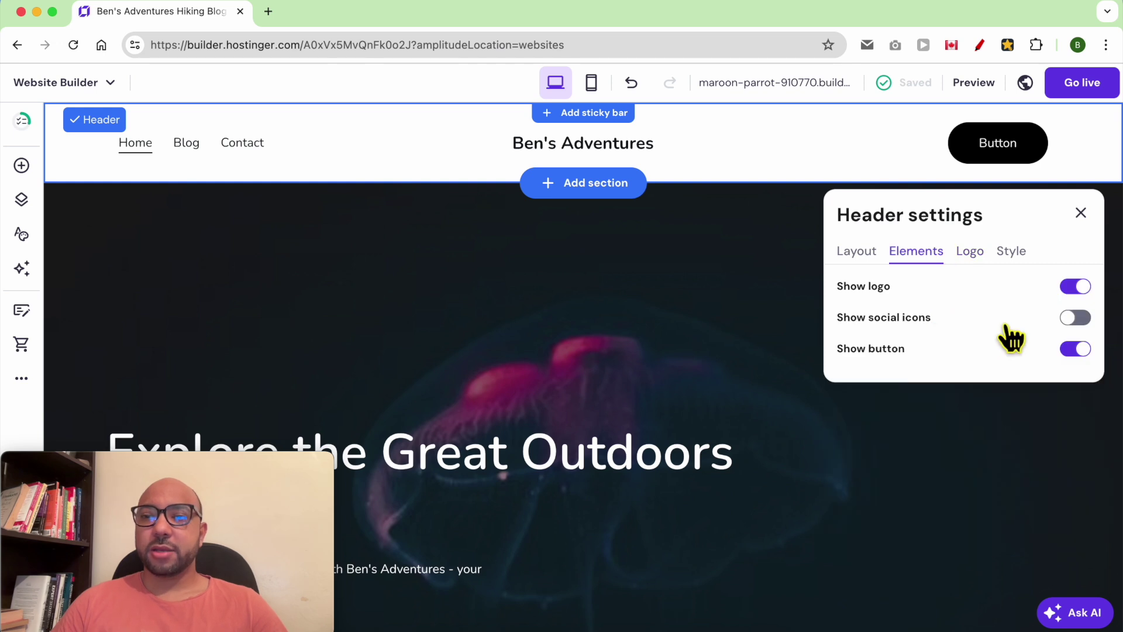
pyautogui.click(1076, 318)
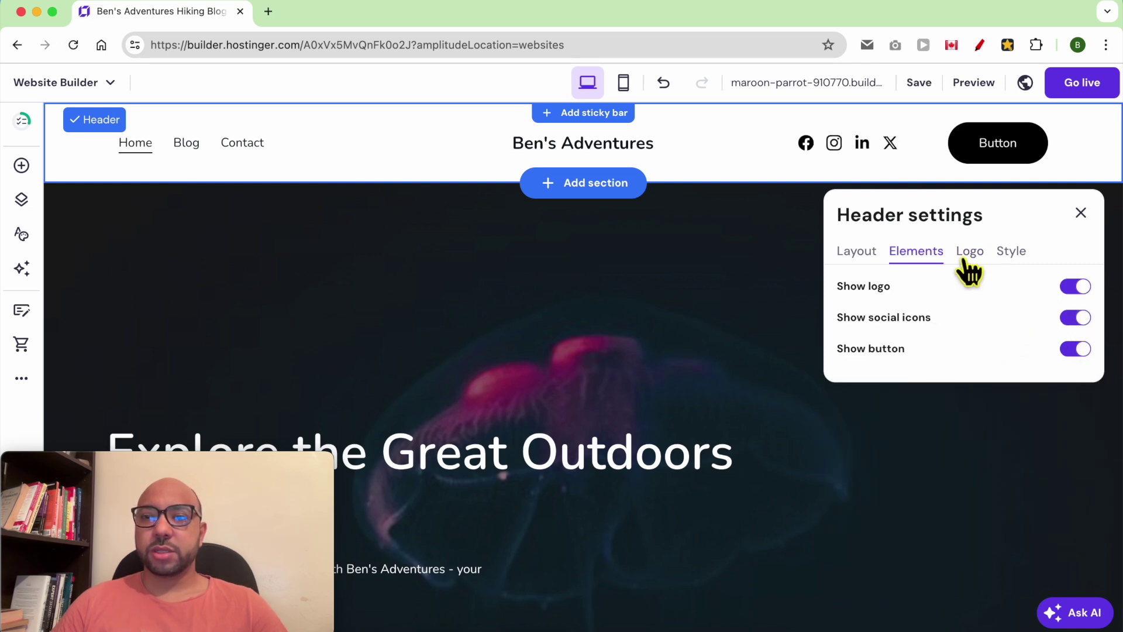
pyautogui.click(969, 270)
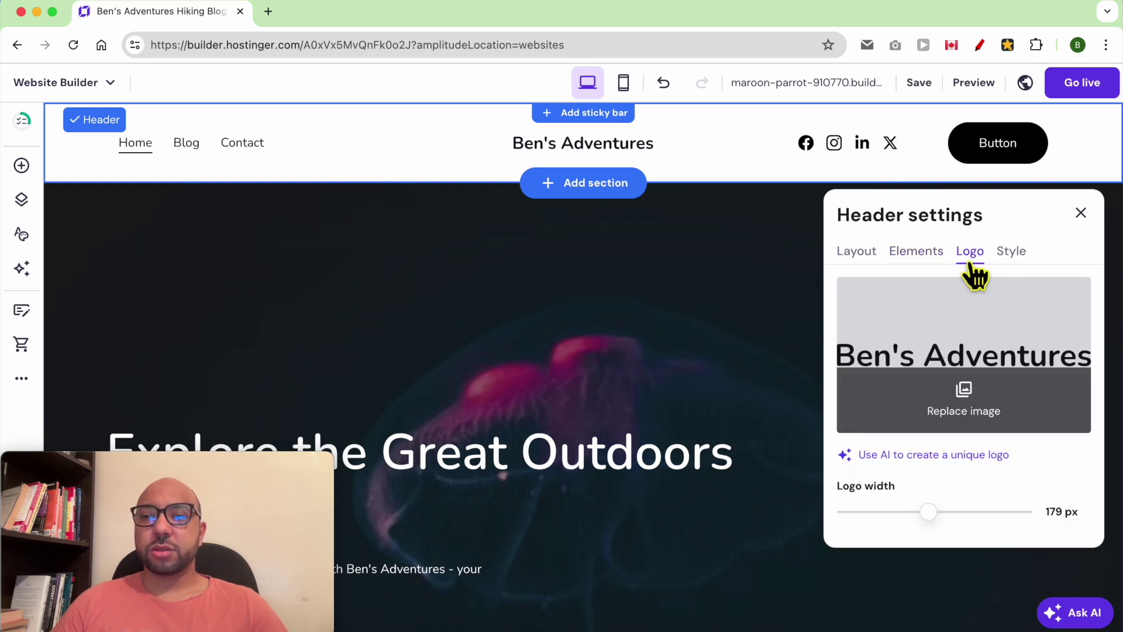
# - Widen the header logo from 152 px to 180 px, keeping the current logo image
pyautogui.moveTo(938, 518)
pyautogui.mouseDown()
pyautogui.moveTo(914, 527)
pyautogui.moveTo(922, 514)
pyautogui.moveTo(953, 516)
pyautogui.moveTo(923, 519)
pyautogui.moveTo(941, 518)
pyautogui.mouseUp()
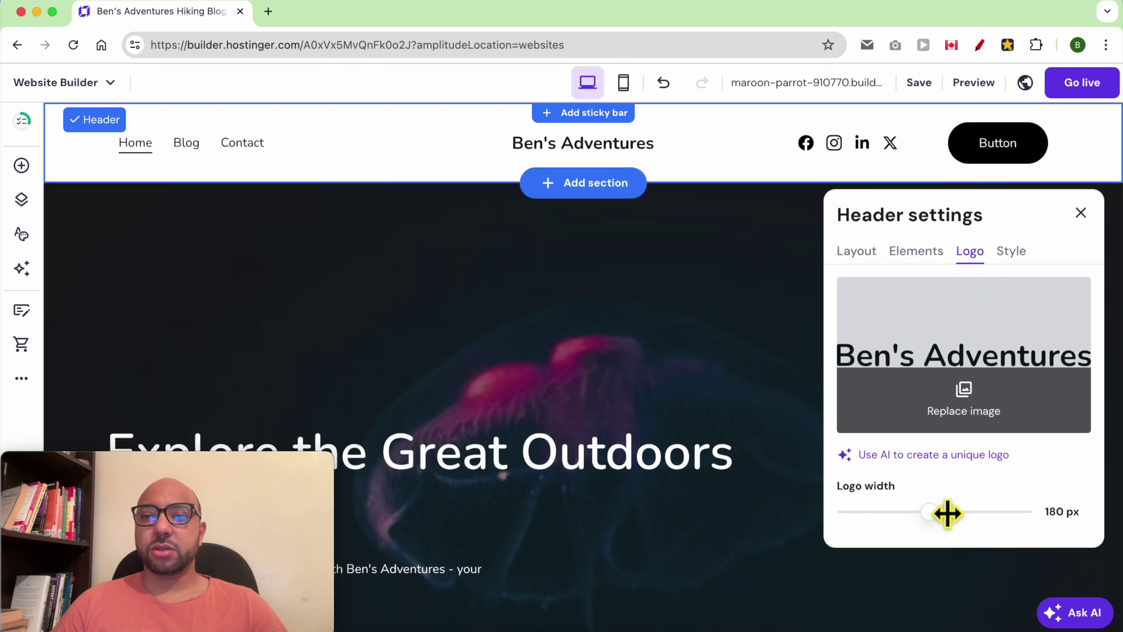
pyautogui.click(984, 409)
pyautogui.moveTo(242, 315)
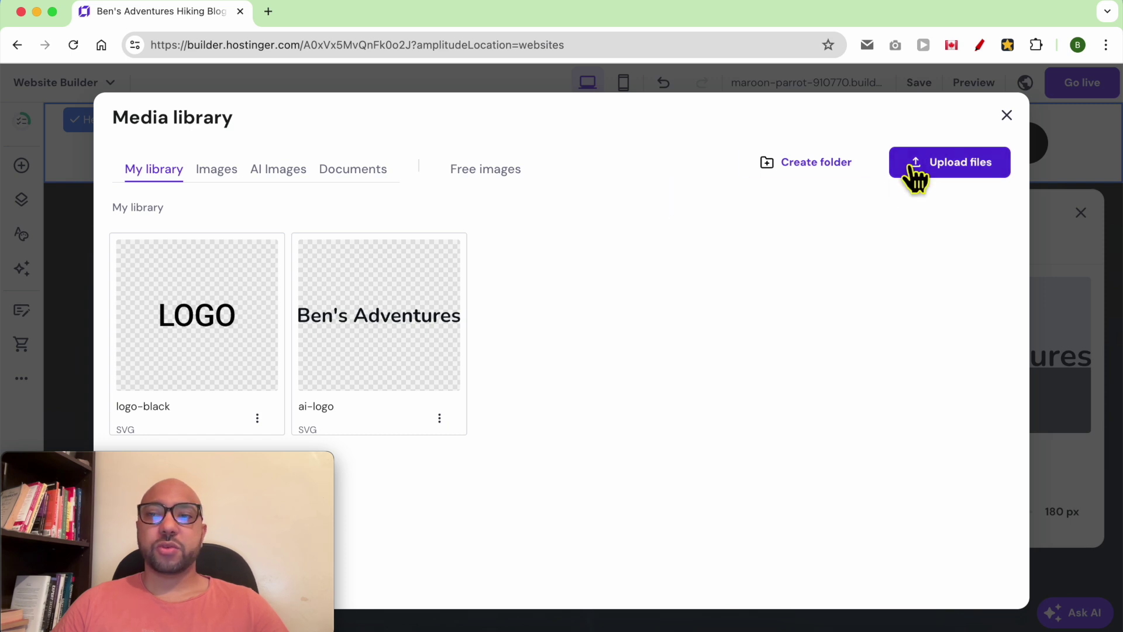
pyautogui.click(1007, 115)
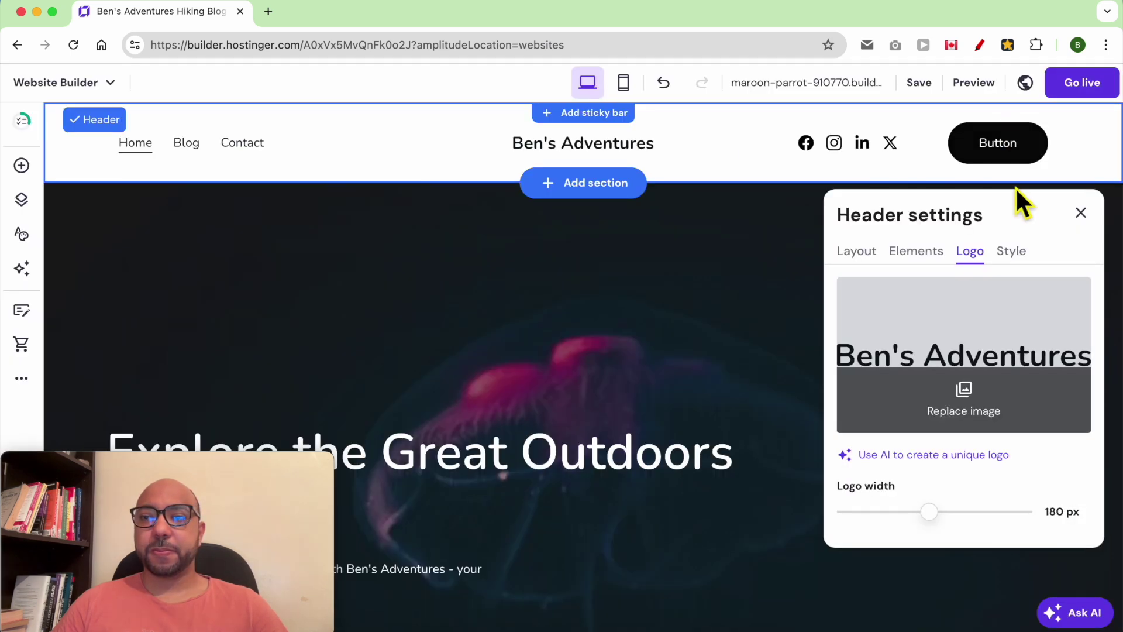
pyautogui.click(1011, 252)
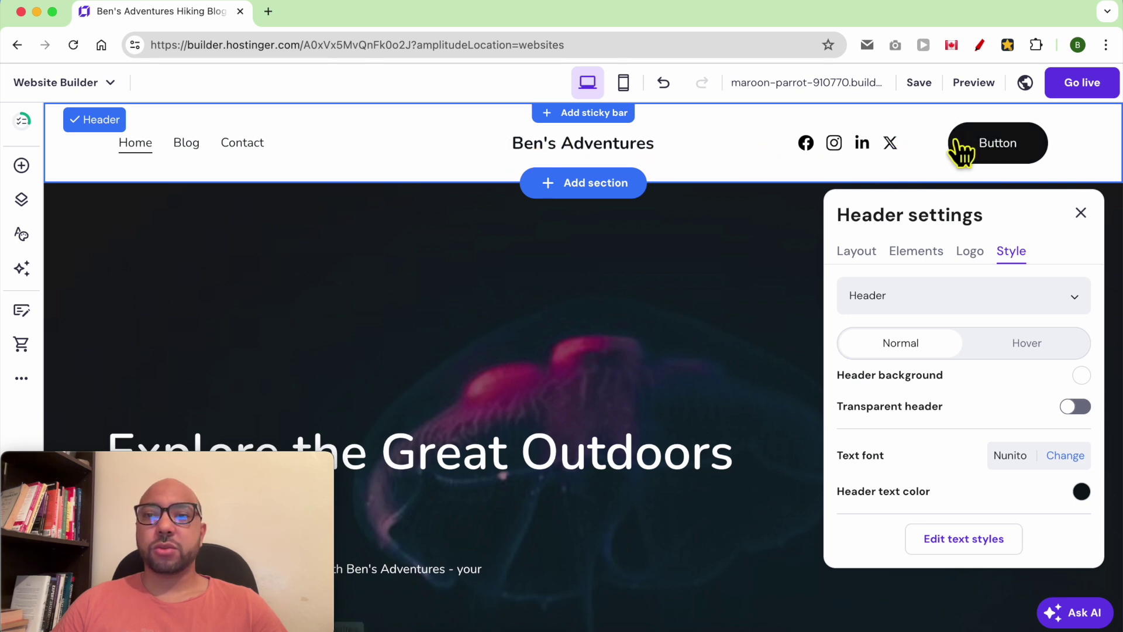
# - Make the header text pure black #000000 while keeping the white header background
pyautogui.click(952, 299)
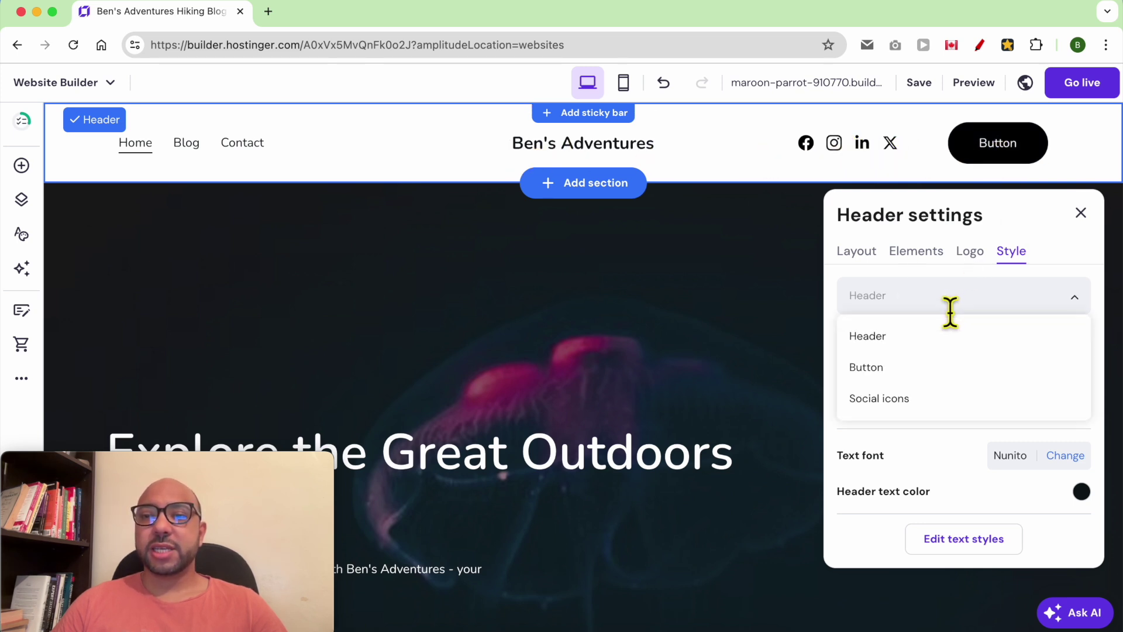
pyautogui.click(909, 345)
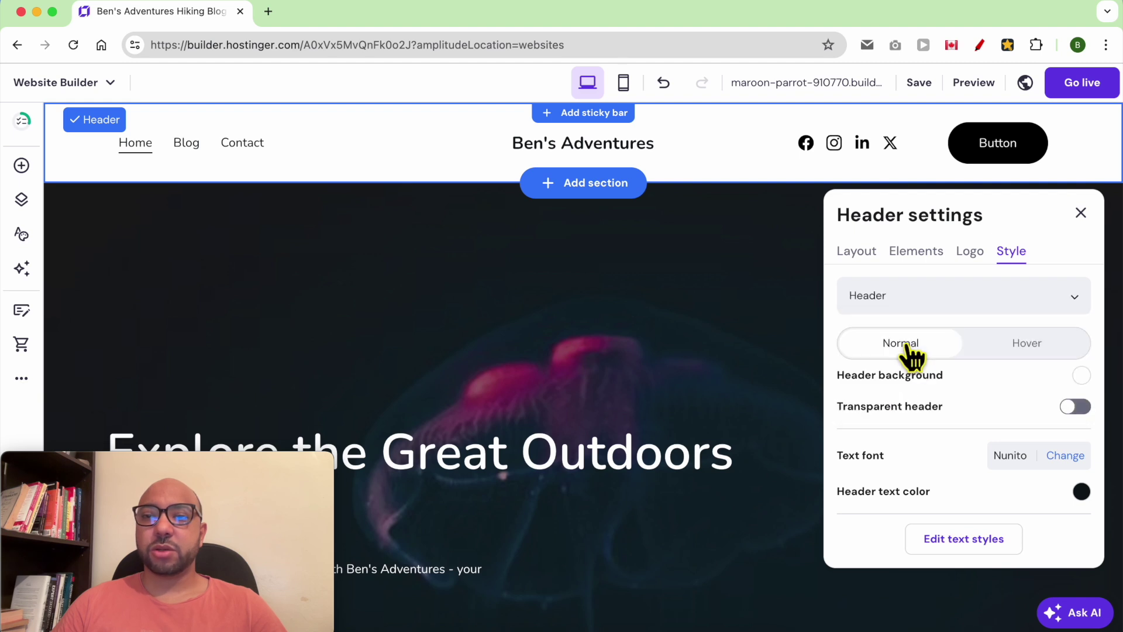
pyautogui.click(1075, 407)
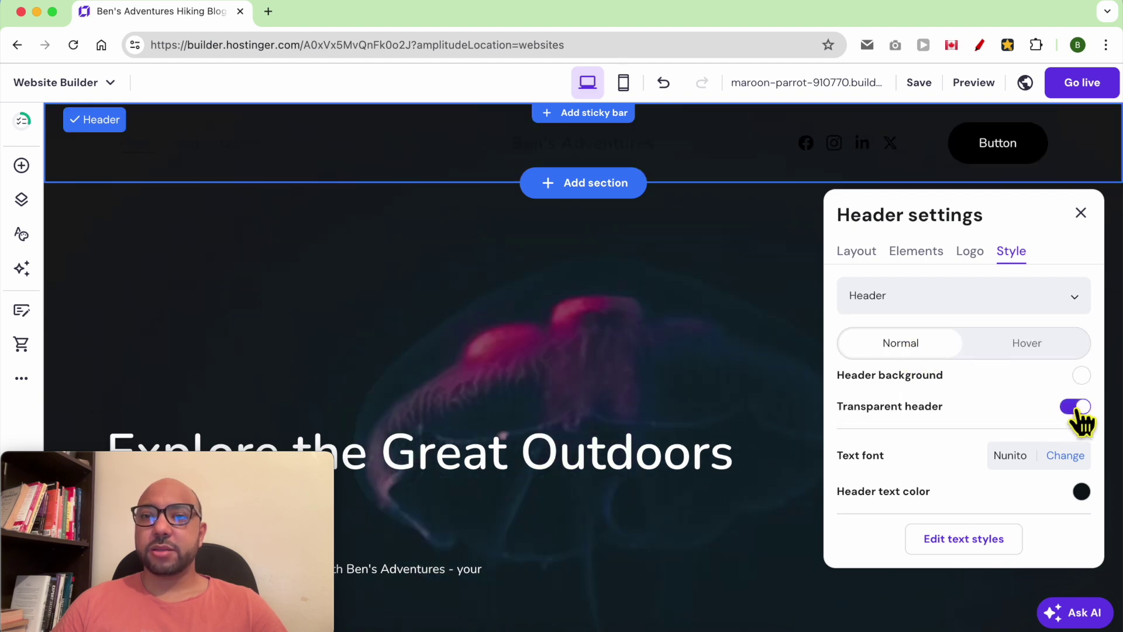
pyautogui.click(1079, 410)
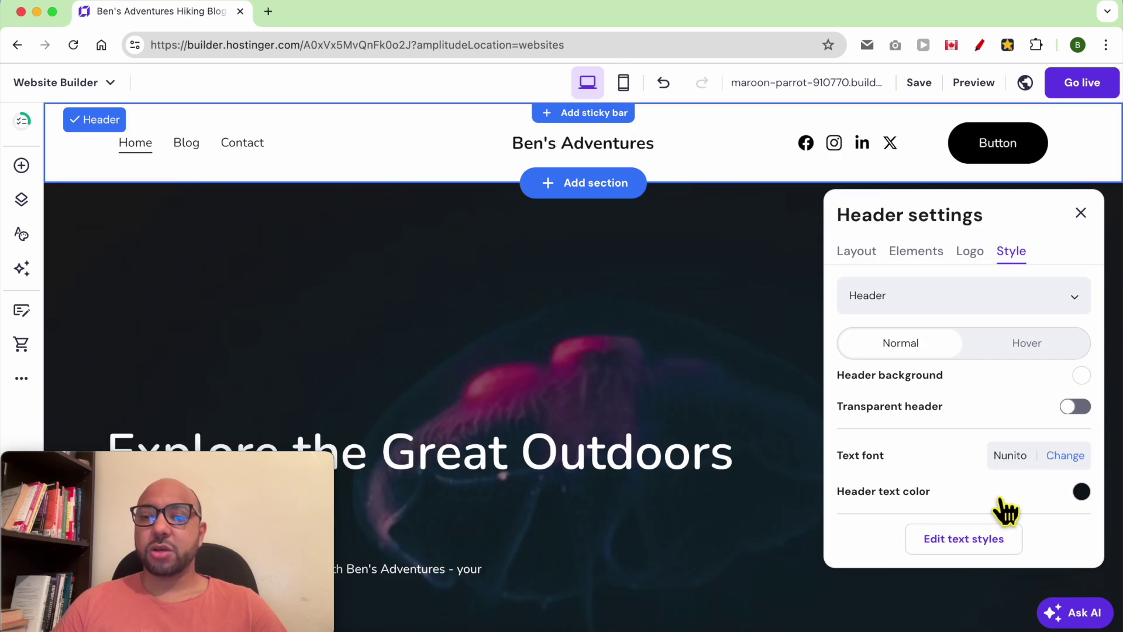
pyautogui.click(1081, 493)
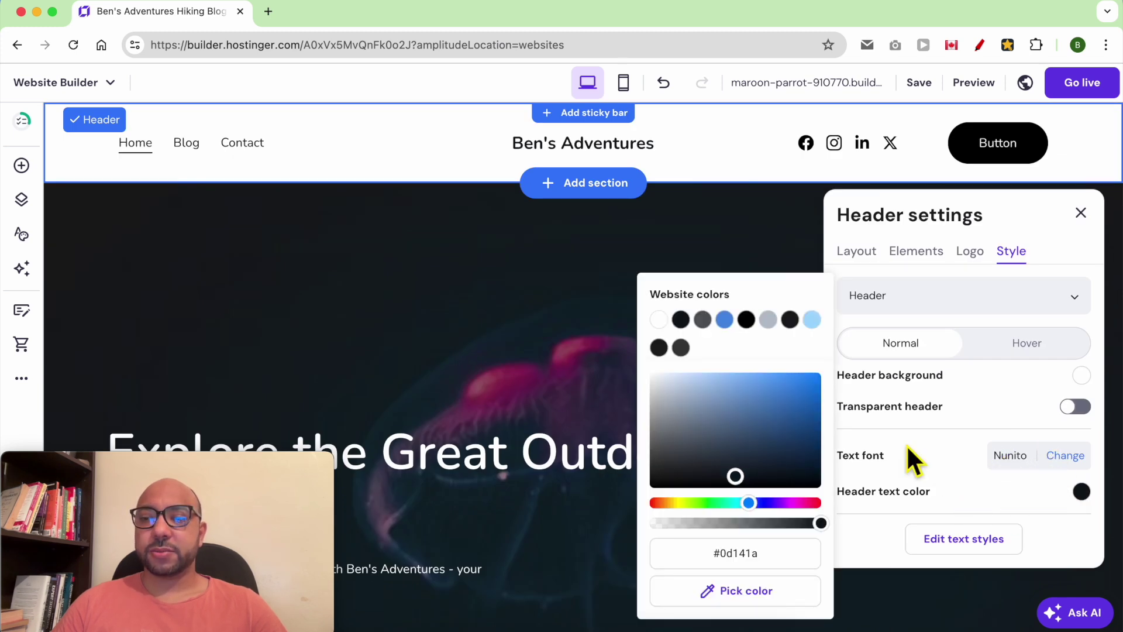
pyautogui.click(792, 318)
pyautogui.click(1081, 493)
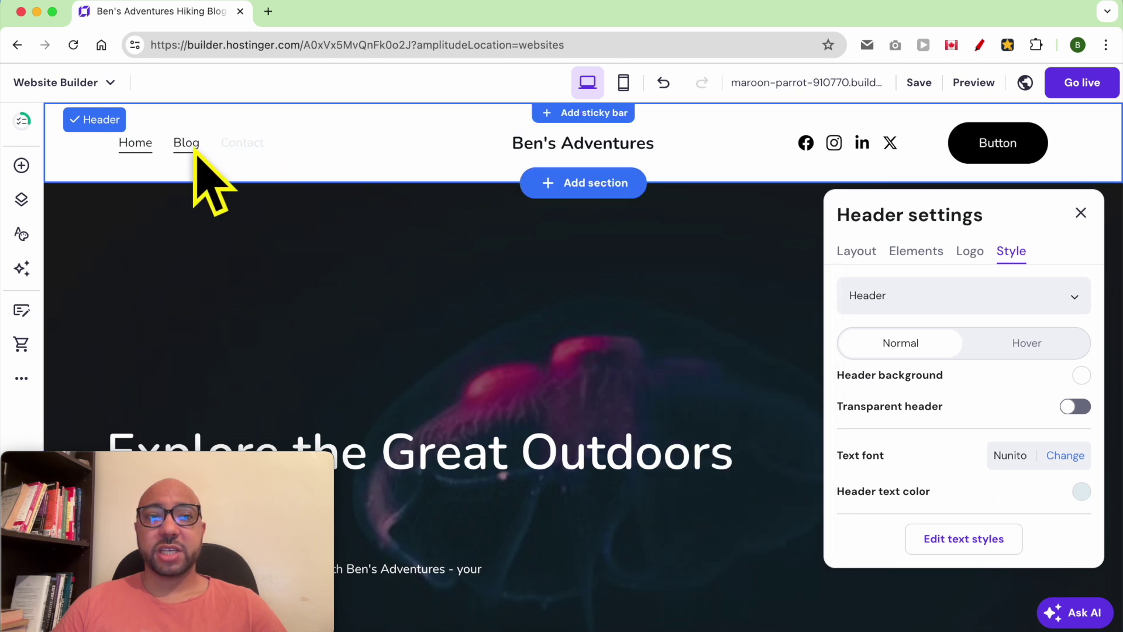
pyautogui.click(1081, 492)
pyautogui.moveTo(737, 425); pyautogui.dragTo(828, 498)
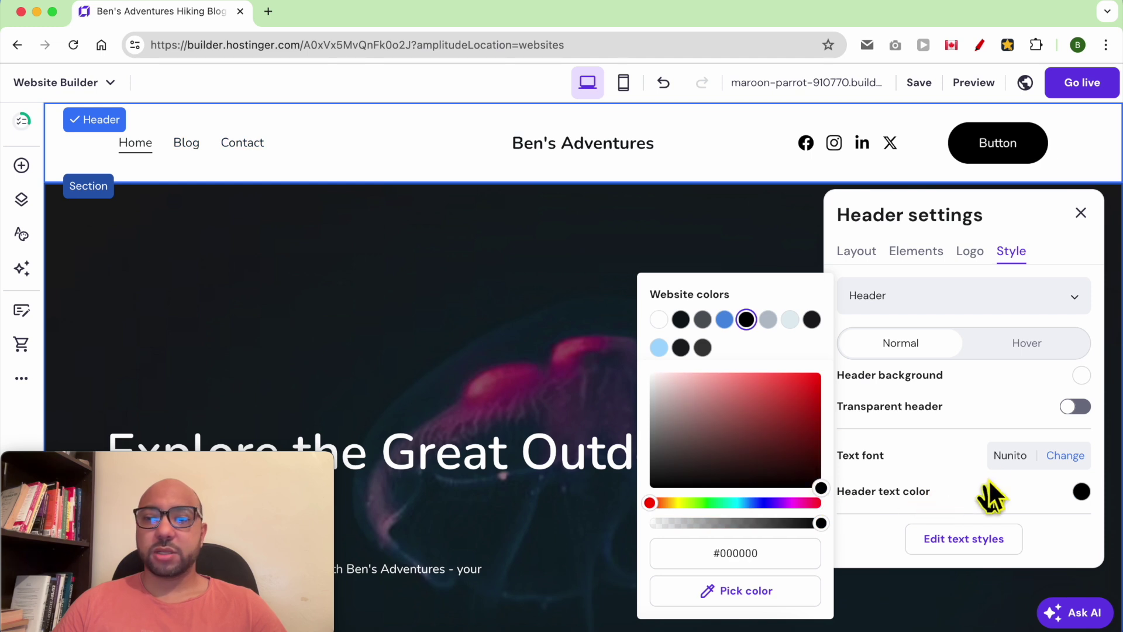
pyautogui.click(974, 437)
pyautogui.click(997, 297)
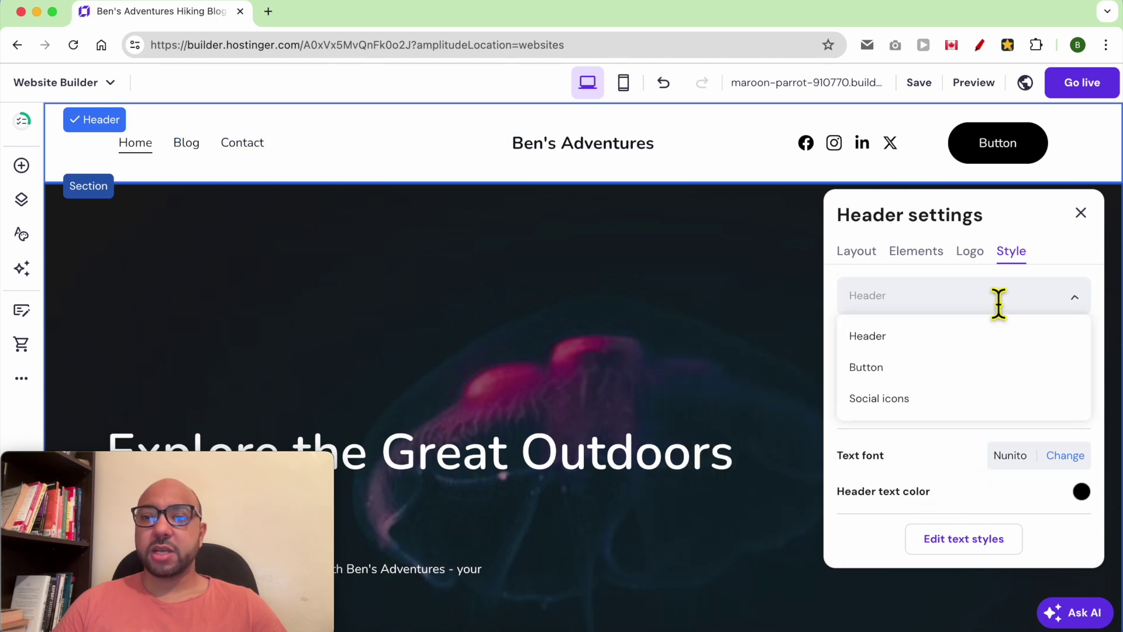
# - Change the header button's label to 'Newsletter'
pyautogui.click(902, 374)
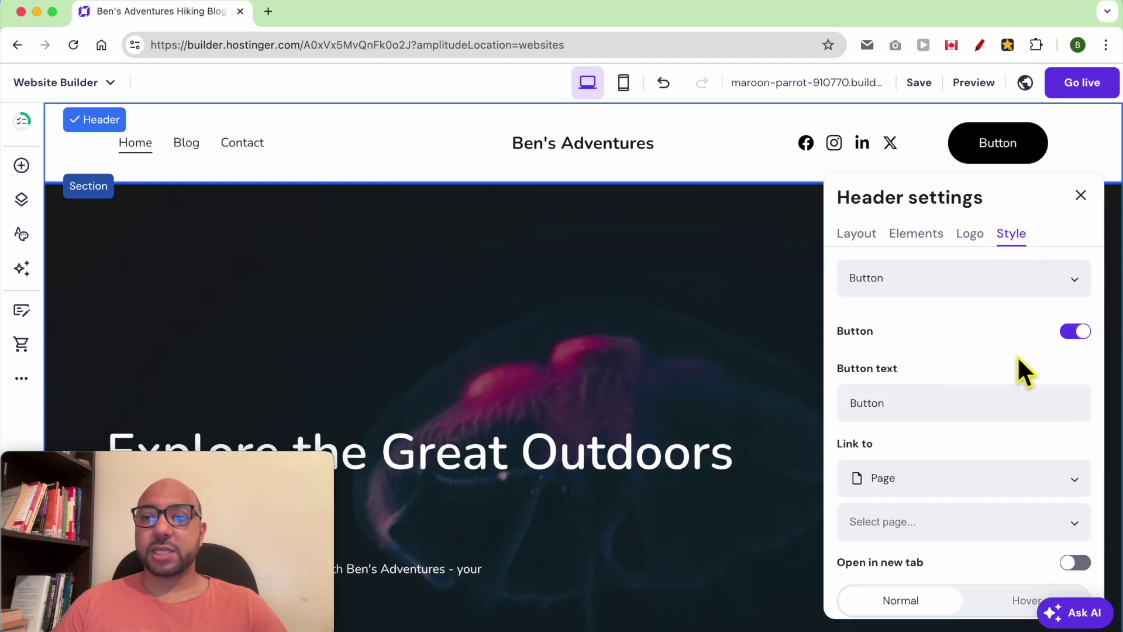
pyautogui.doubleClick(948, 410)
pyautogui.write('Newsletter')
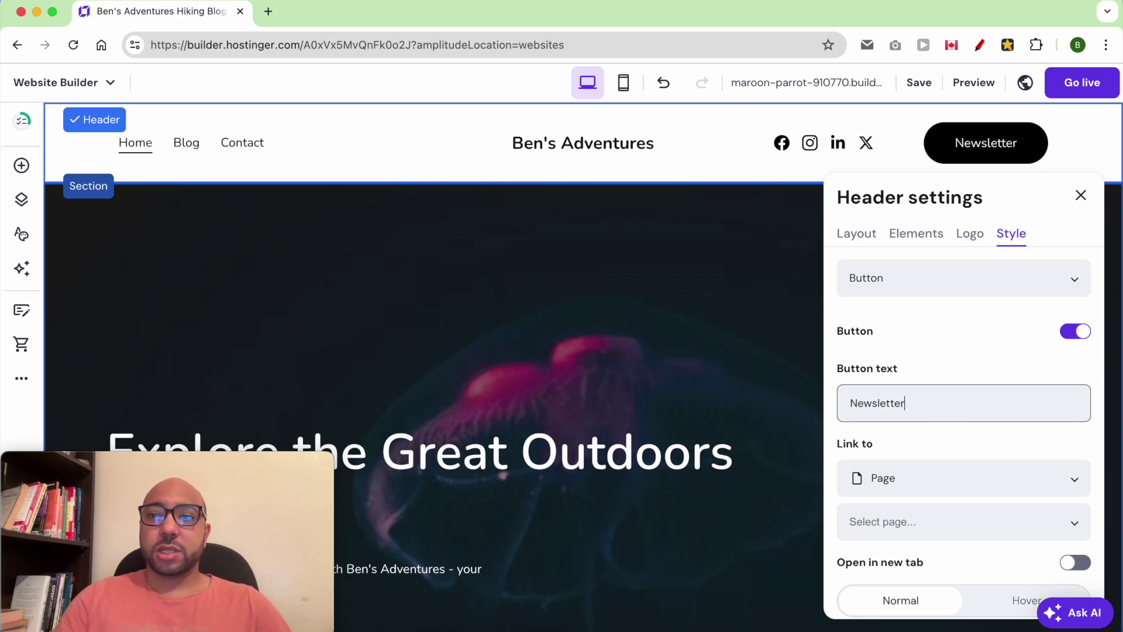
# - Link the Newsletter button to the 'Explore the Best Hiking Trails in the US' page
pyautogui.click(973, 492)
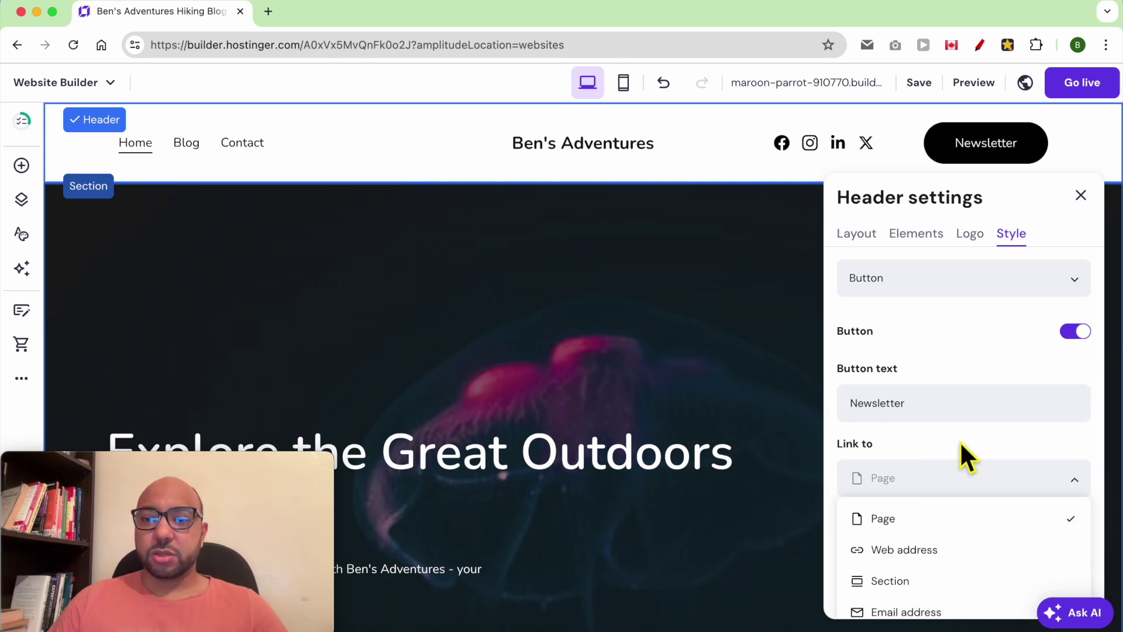
pyautogui.scroll(-3, 962, 445)
pyautogui.click(945, 354)
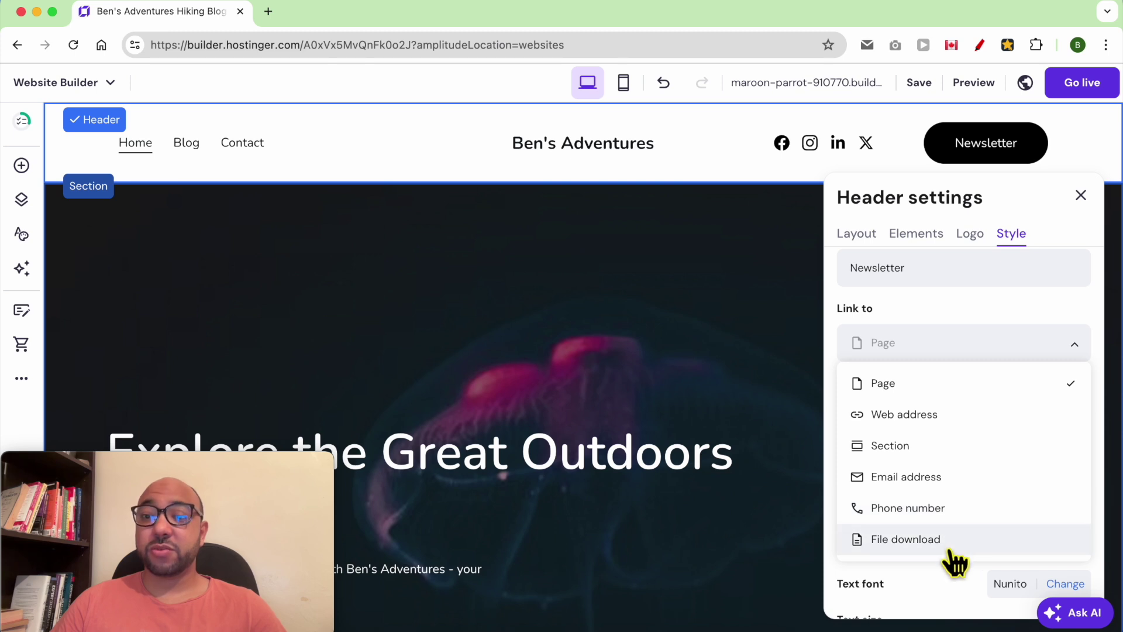
pyautogui.click(931, 383)
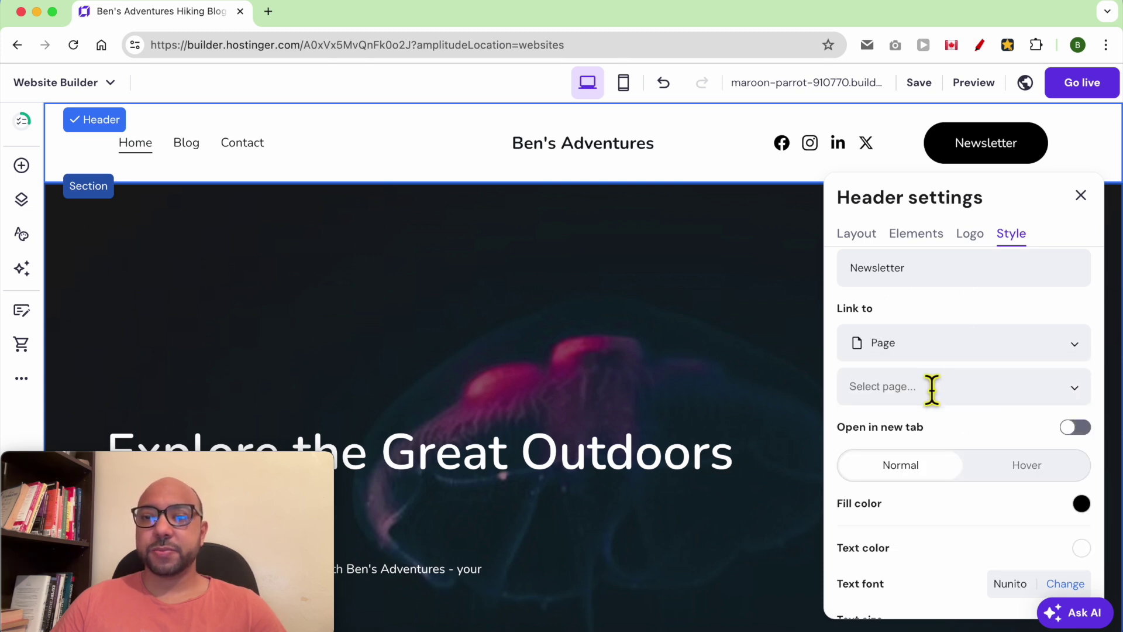
pyautogui.click(926, 394)
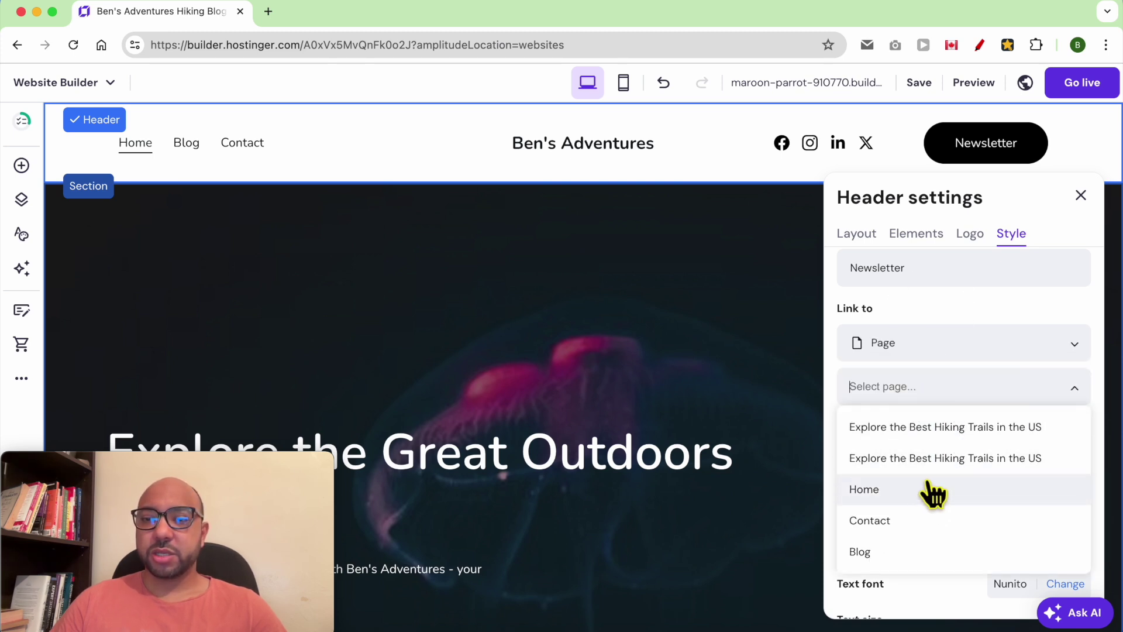
pyautogui.scroll(-1, 928, 514)
pyautogui.click(916, 439)
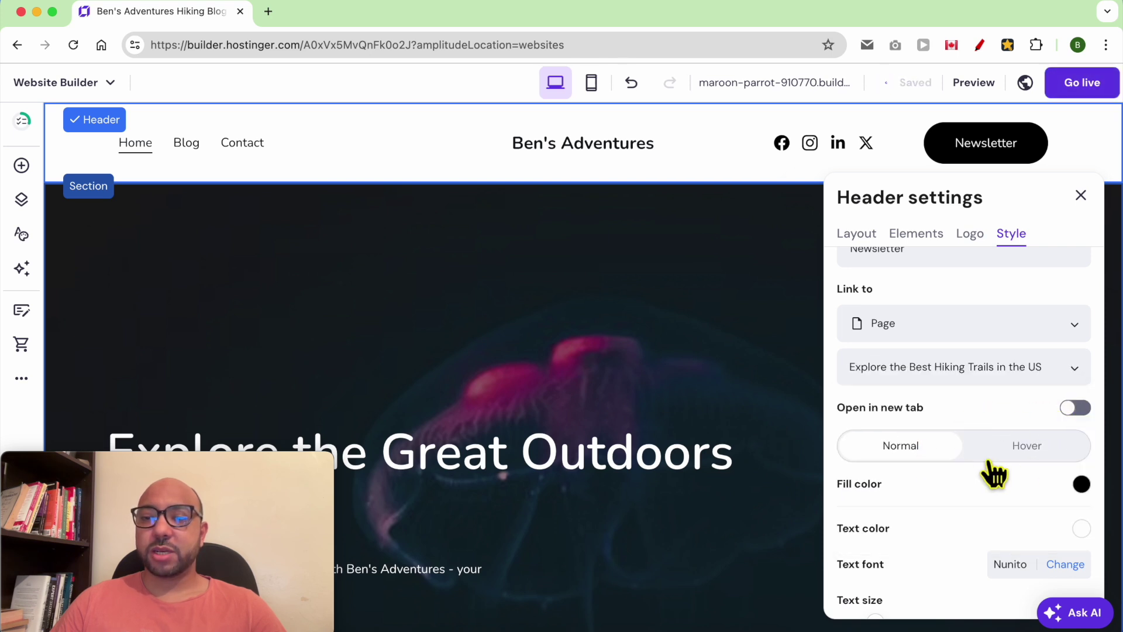
pyautogui.scroll(-3, 980, 466)
pyautogui.click(1081, 427)
# - Give the Newsletter button orange #ffb517 fill and black text at size 22
pyautogui.moveTo(1045, 459); pyautogui.dragTo(1076, 372)
pyautogui.click(944, 502)
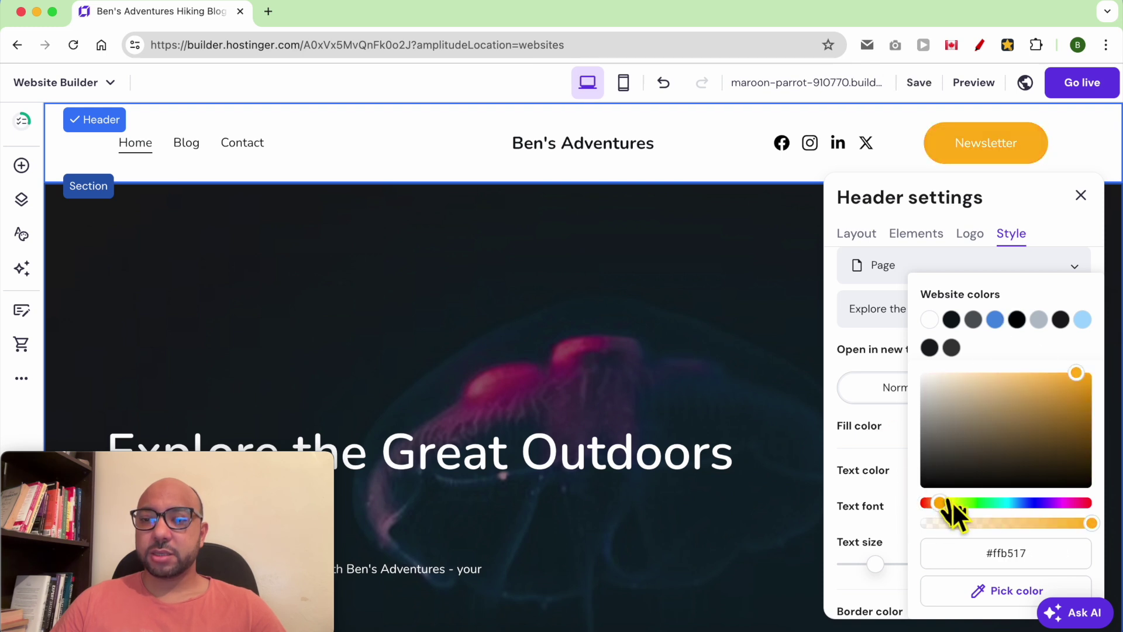
pyautogui.press('Escape')
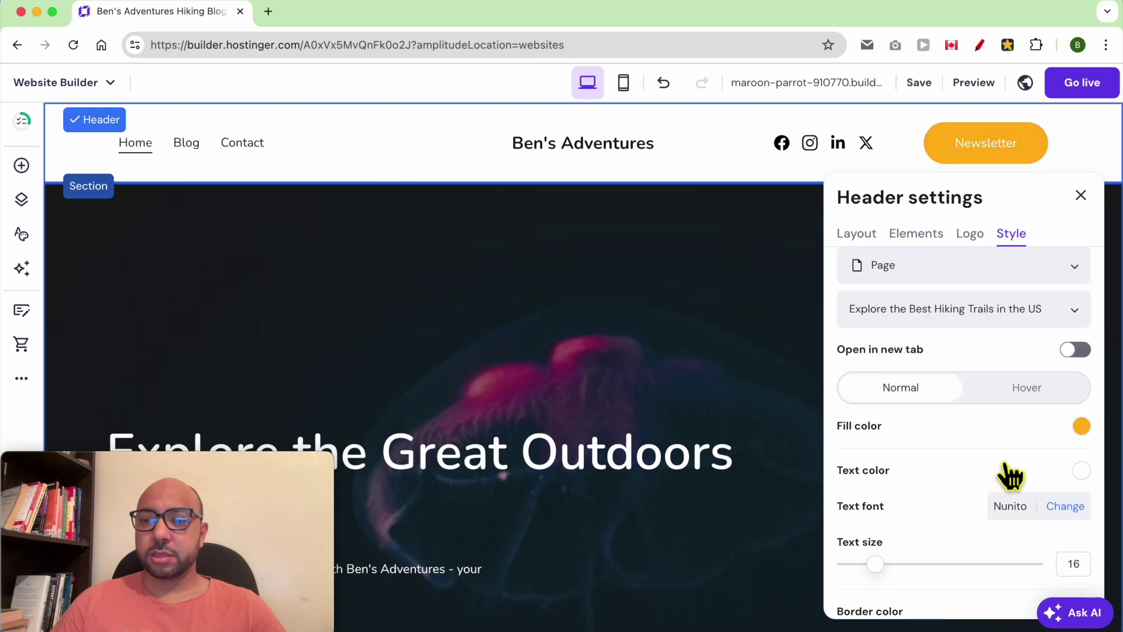
pyautogui.click(1081, 471)
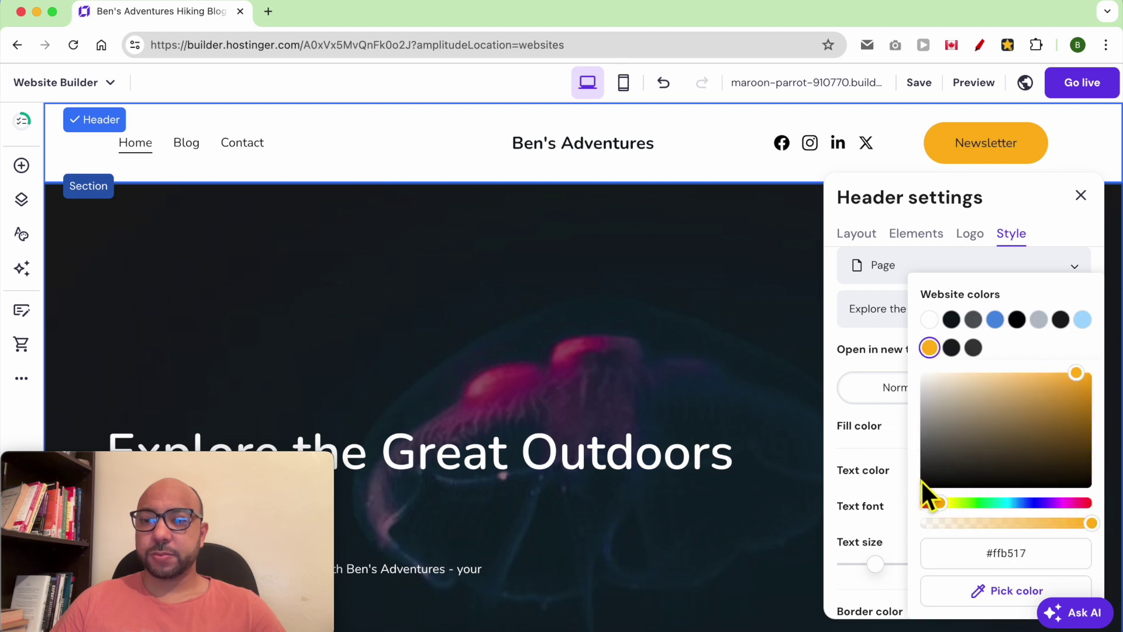
pyautogui.click(864, 462)
pyautogui.moveTo(884, 578); pyautogui.dragTo(917, 576)
# - Add a width-2 black border and reduce the corner radius from 25 to 21
pyautogui.scroll(-4, 930, 529)
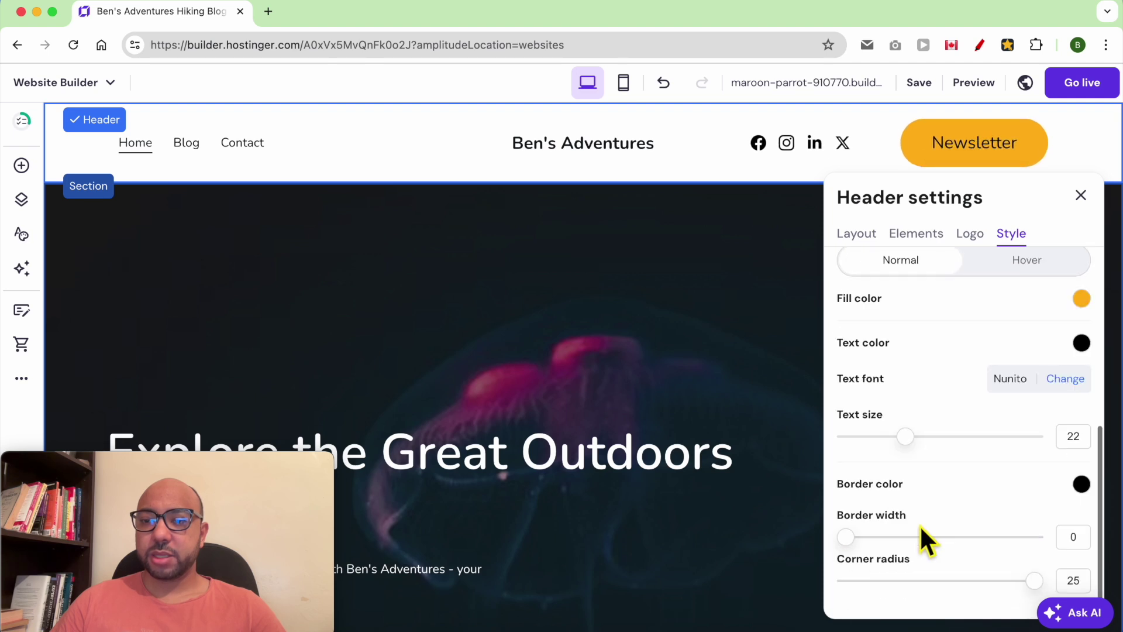
pyautogui.moveTo(1038, 593); pyautogui.dragTo(1015, 594)
pyautogui.moveTo(854, 543); pyautogui.dragTo(905, 552)
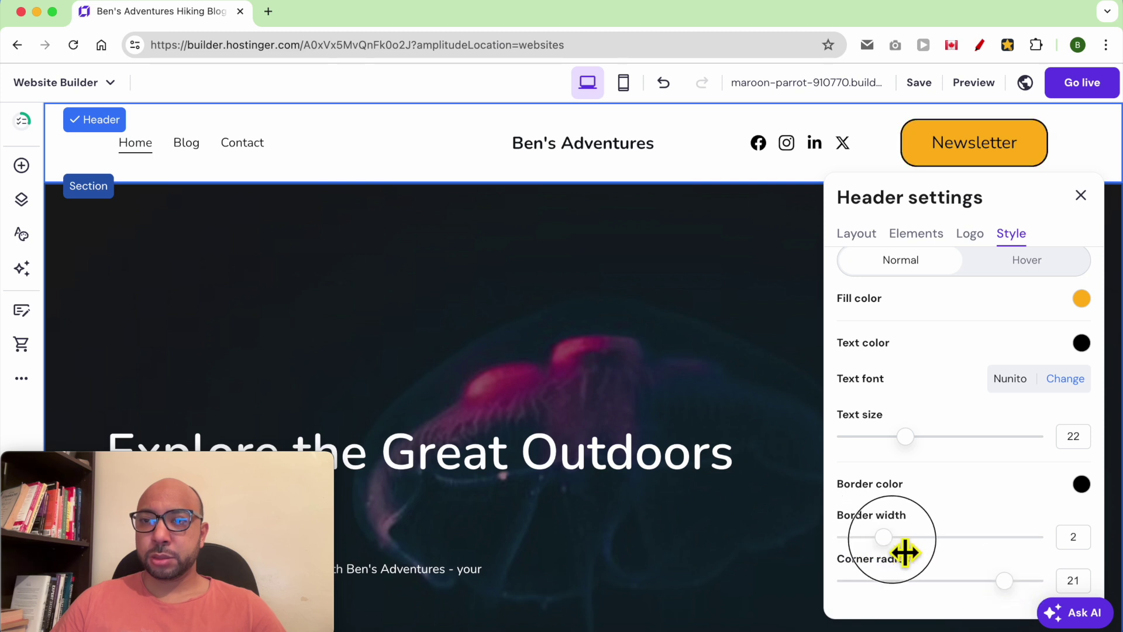
pyautogui.click(957, 491)
pyautogui.click(906, 197)
pyautogui.scroll(5, 986, 325)
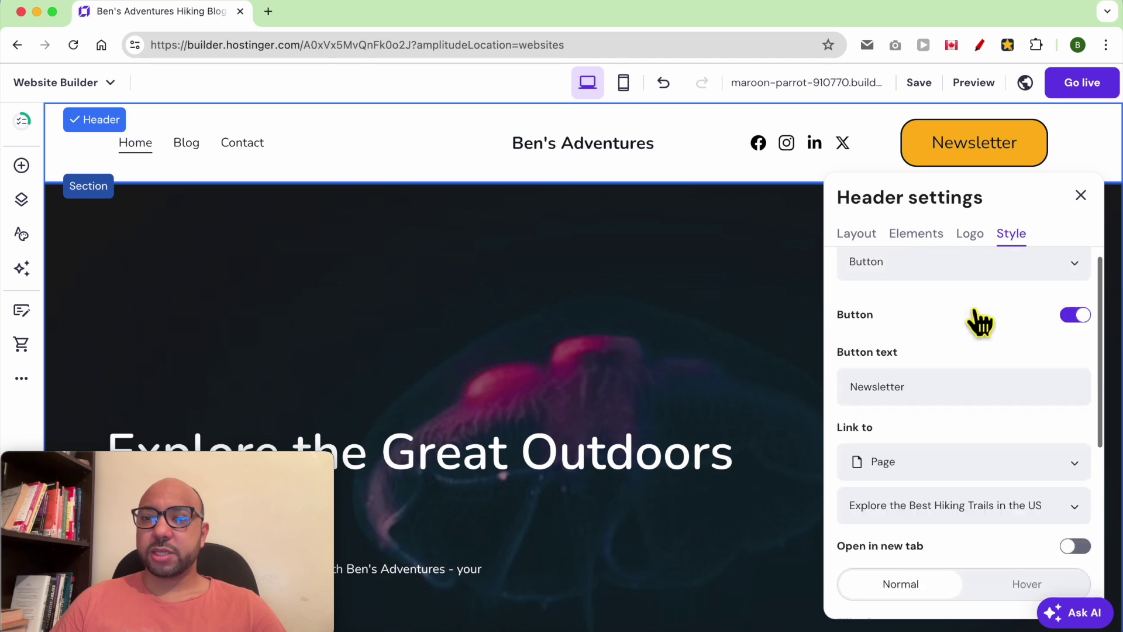
pyautogui.click(922, 268)
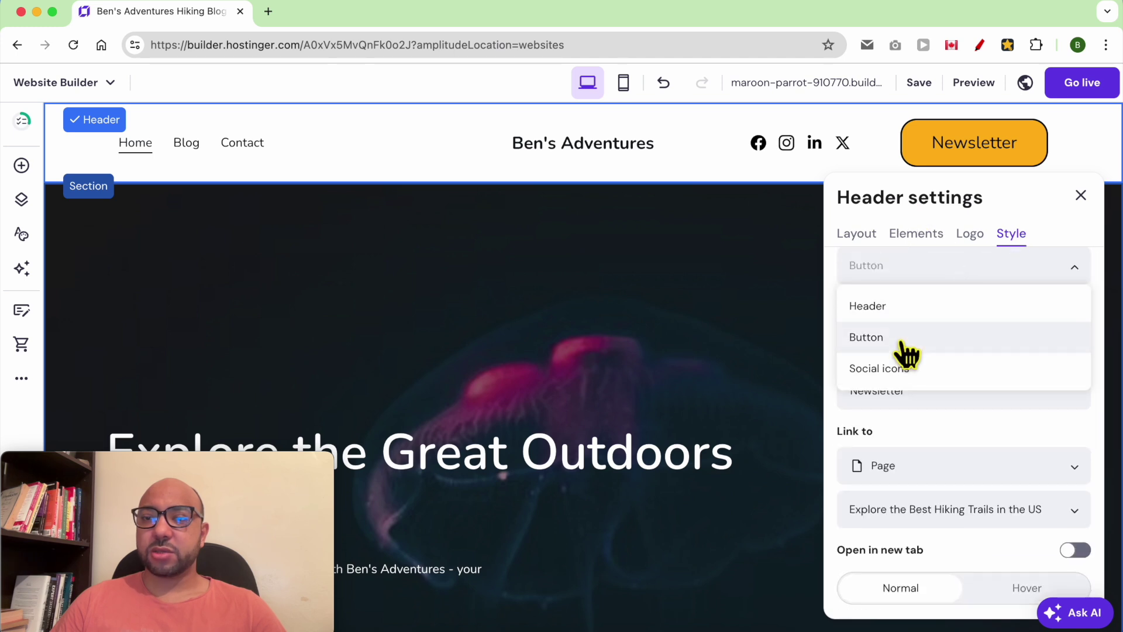
# - Move Instagram above Facebook in the header's social icon list
pyautogui.click(901, 368)
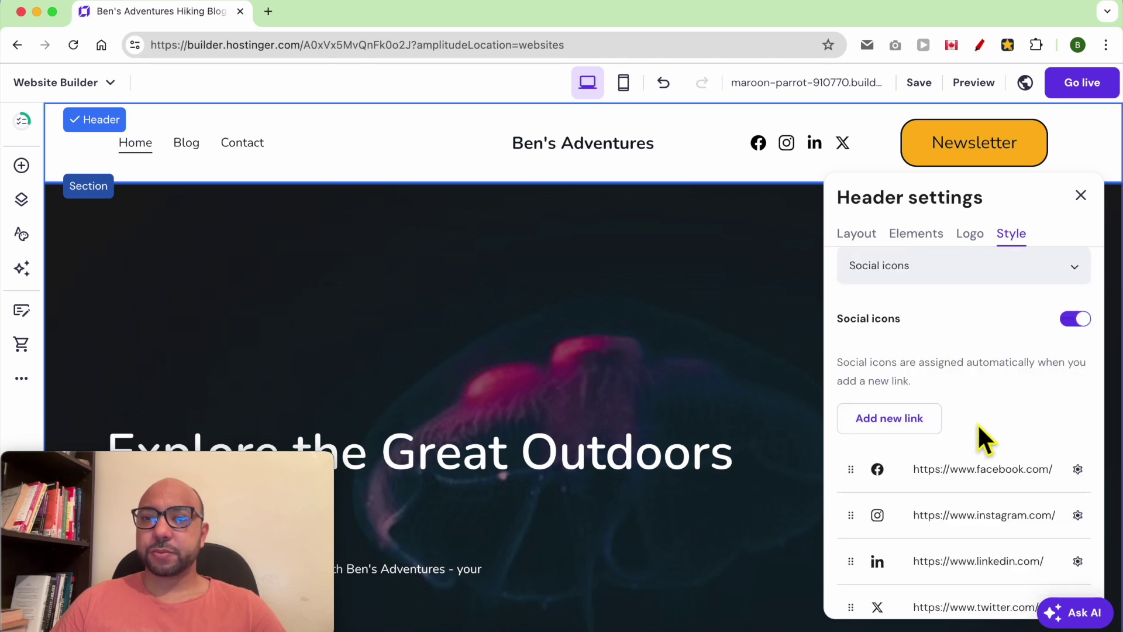
pyautogui.scroll(-2, 990, 427)
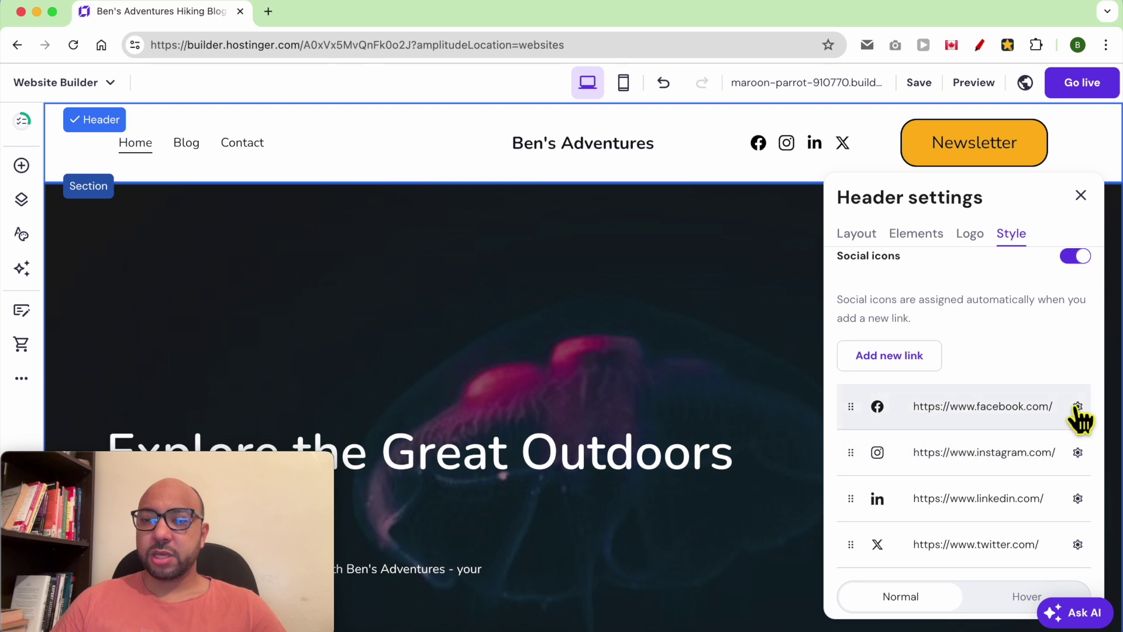
pyautogui.click(1077, 407)
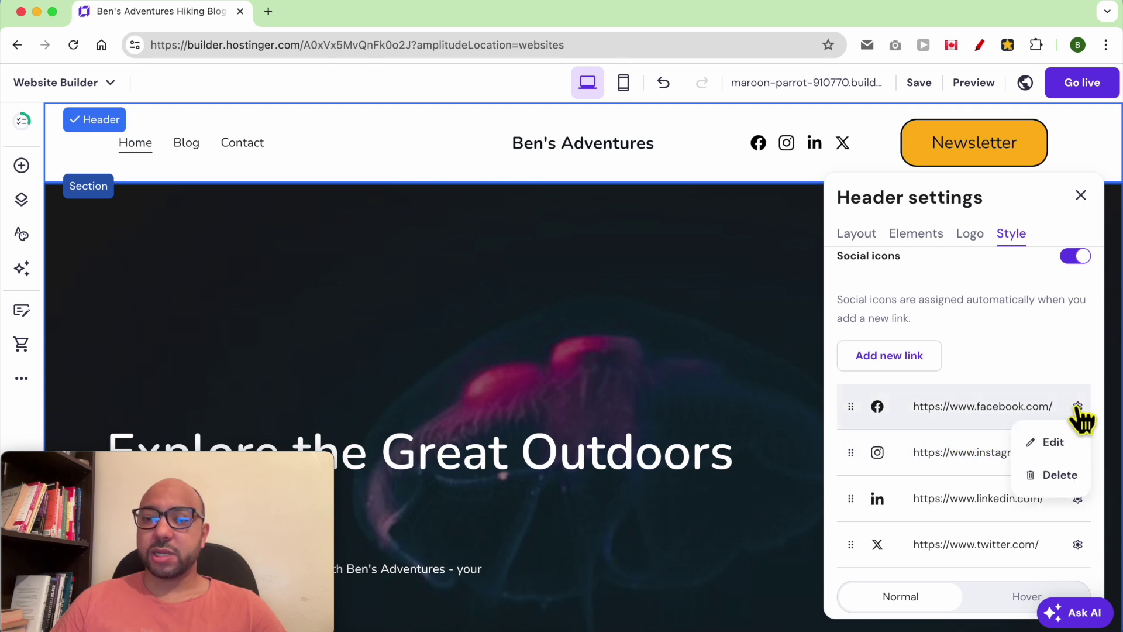
pyautogui.moveTo(852, 466); pyautogui.dragTo(849, 411)
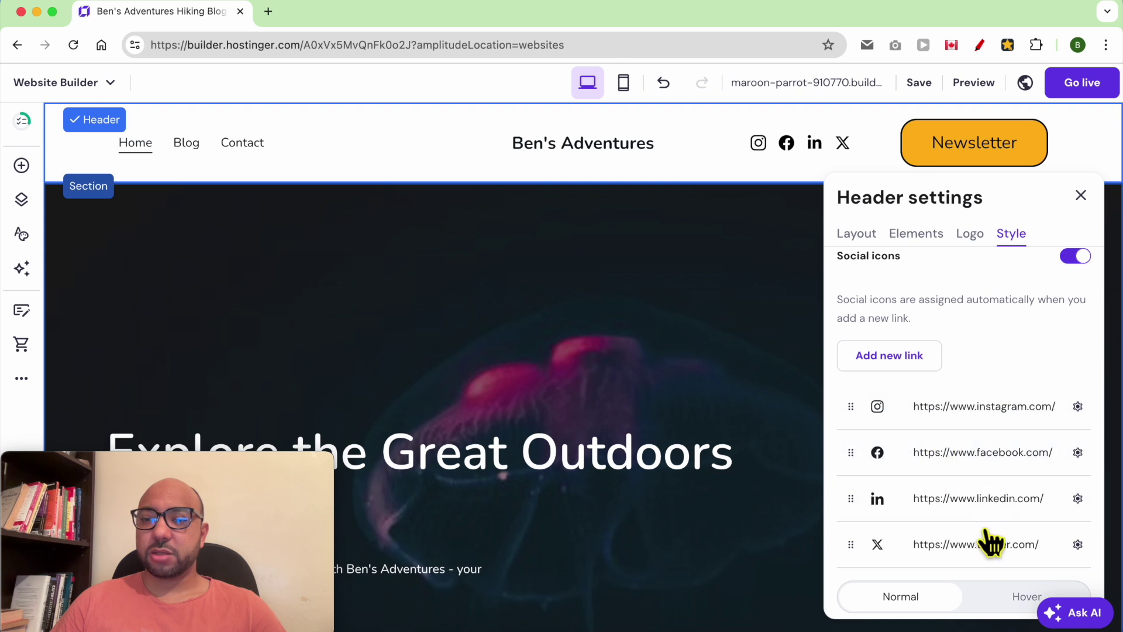
pyautogui.click(1077, 543)
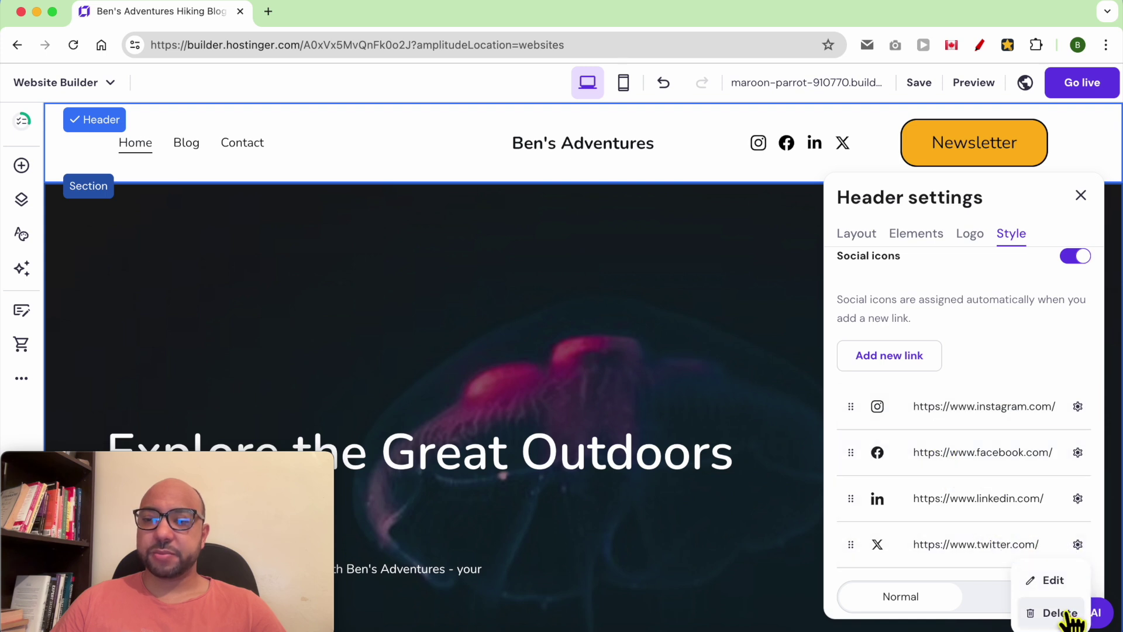